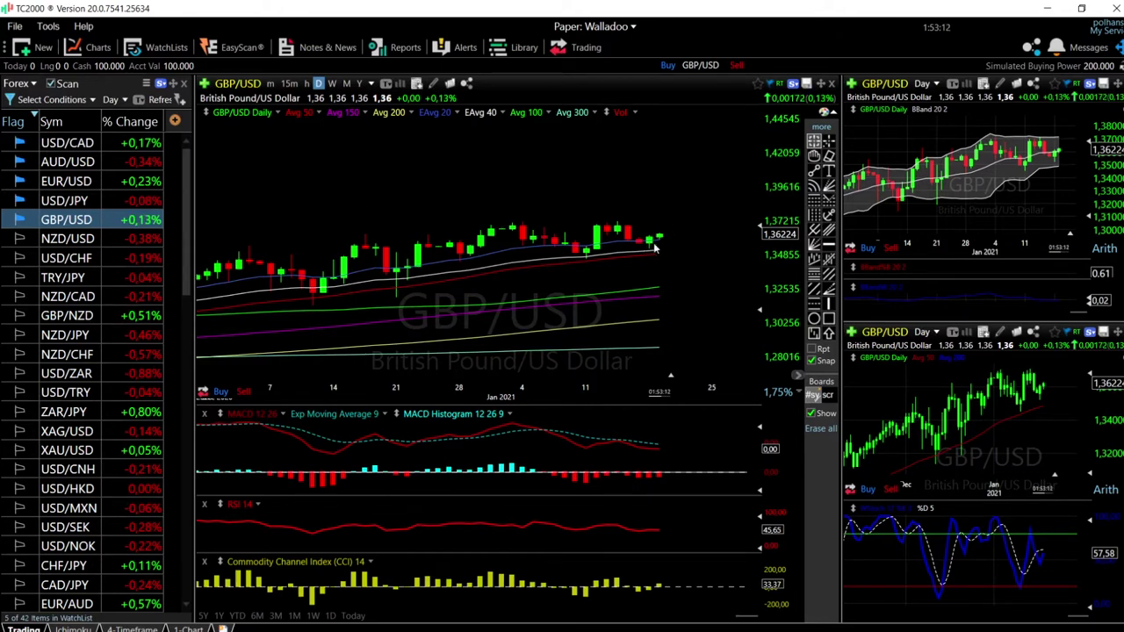
- Read off the GBP/USD price and indicator values across recent daily candles
scroll(652, 252, up, 5)
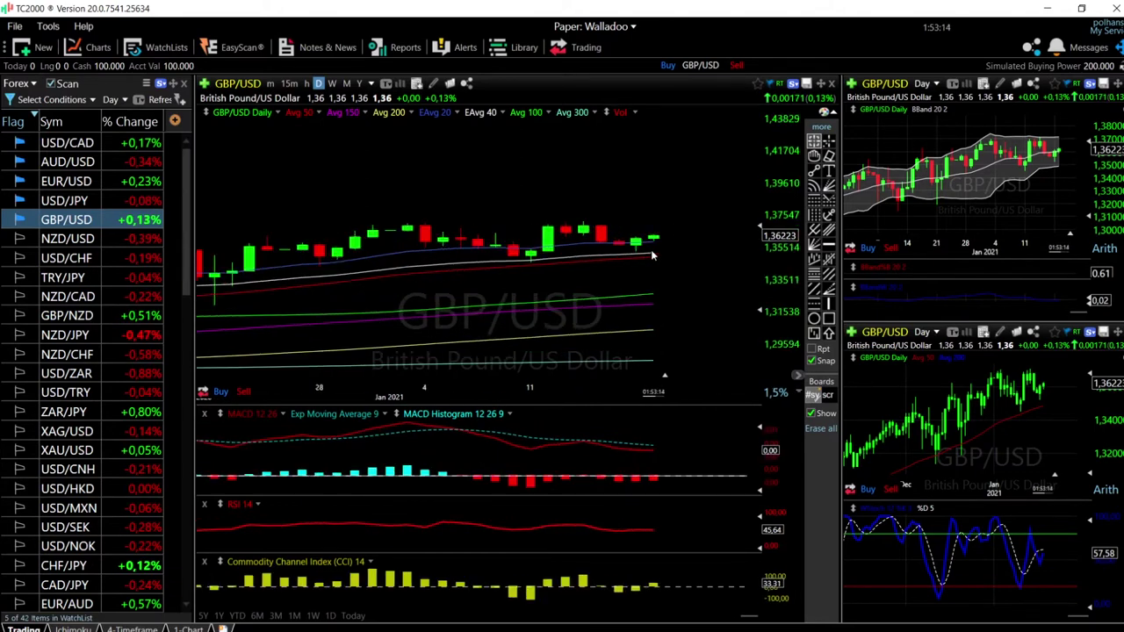
click(596, 287)
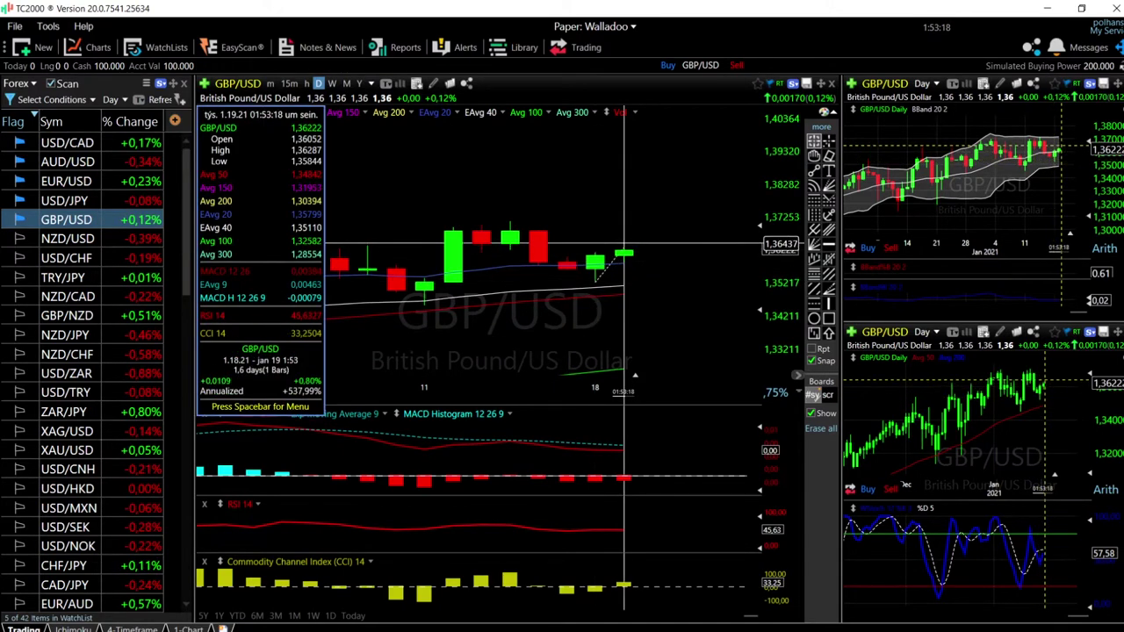
drag(624, 253, 667, 262)
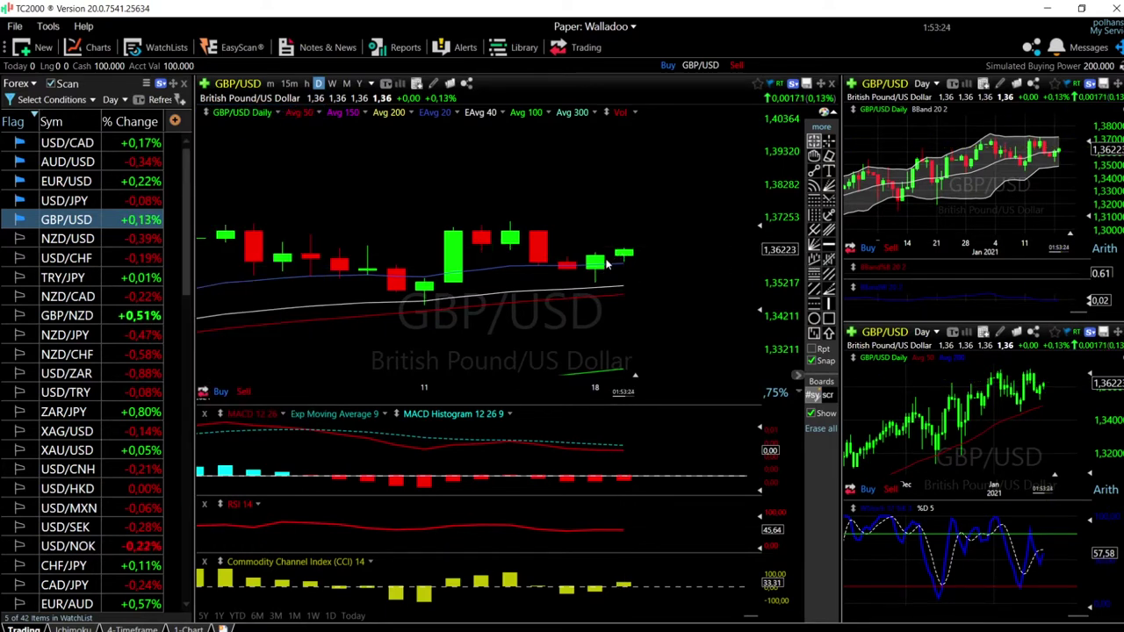
scroll(606, 264, down, 2)
- Draw a horizontal resistance line at 1.37102 on GBP/USD, then switch the charts to USD/JPY
click(828, 249)
click(624, 246)
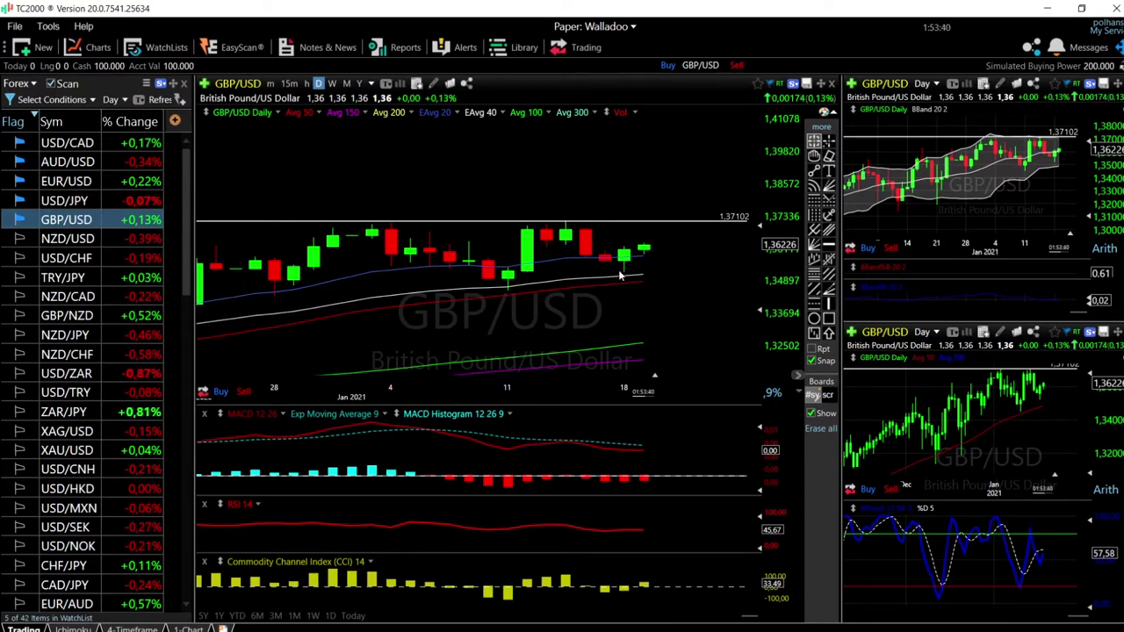
scroll(662, 285, down, 5)
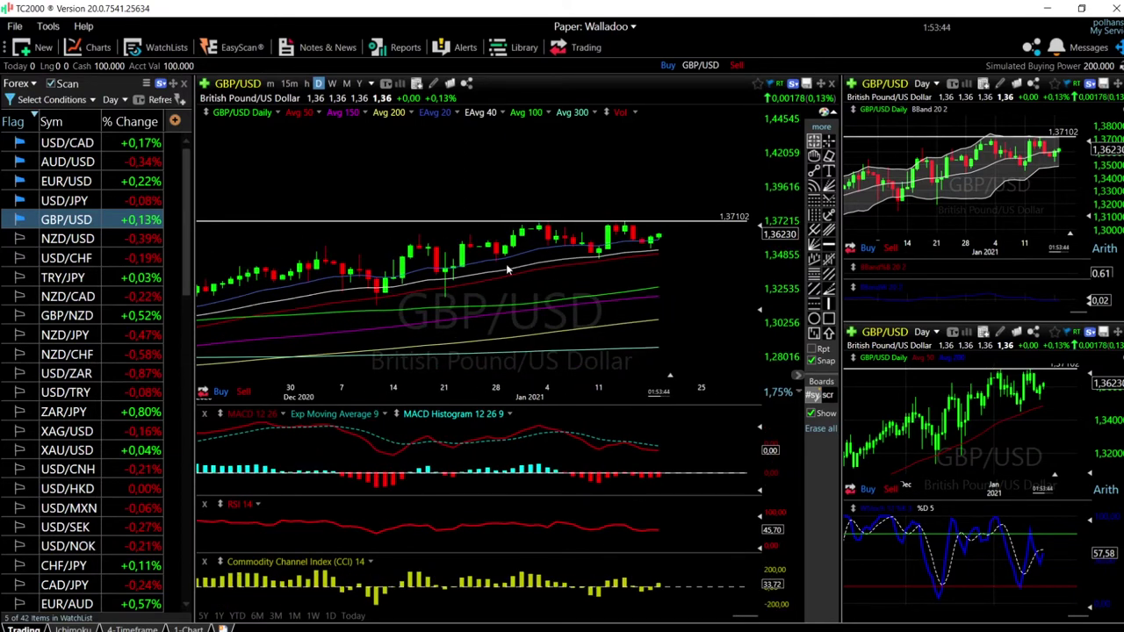
scroll(412, 286, down, 2)
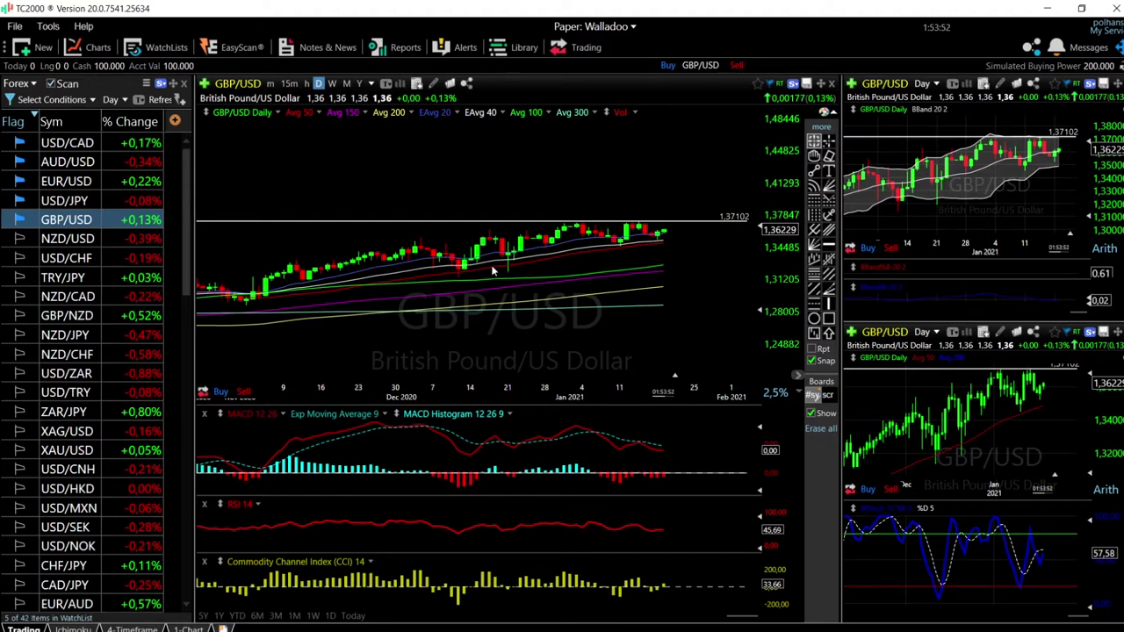
scroll(712, 253, up, 3)
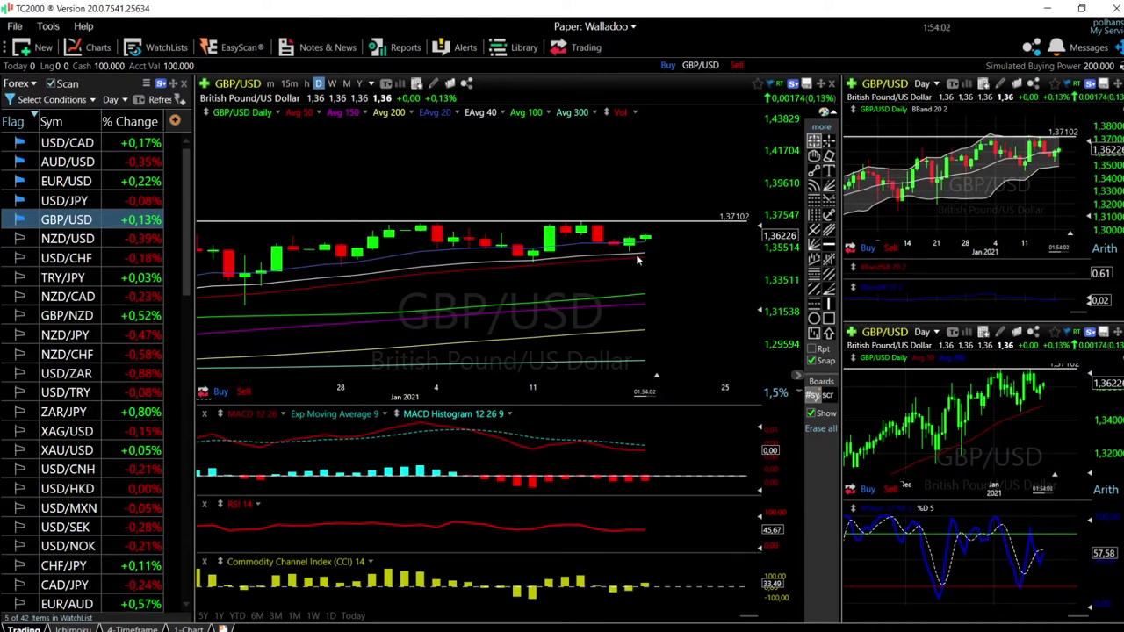
scroll(659, 261, up, 2)
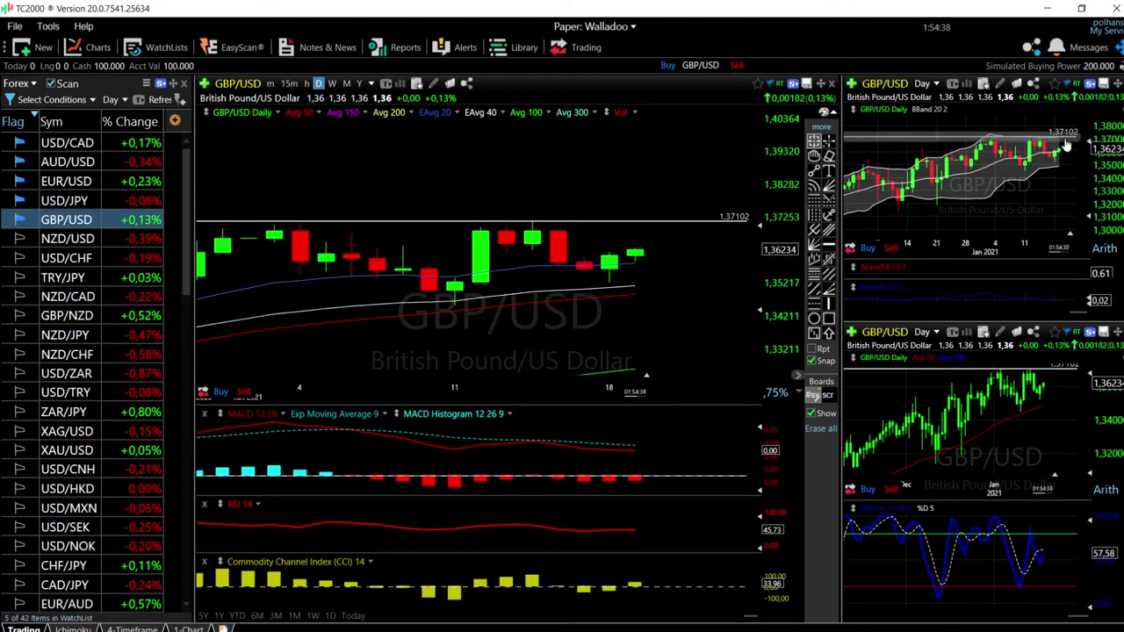
mouse_move(1047, 150)
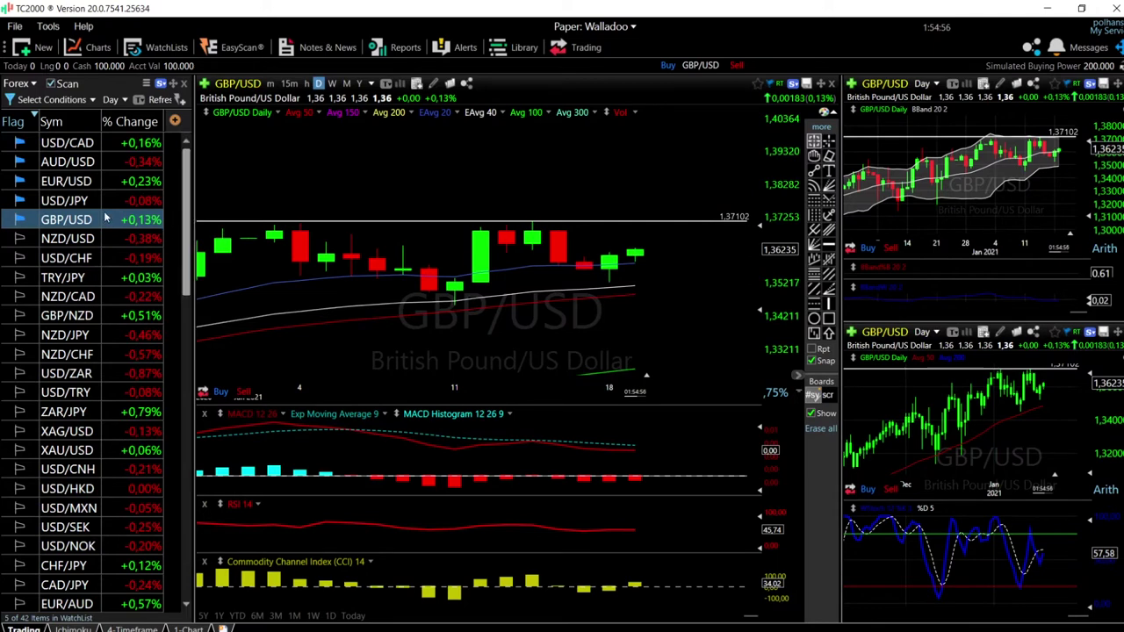
click(77, 201)
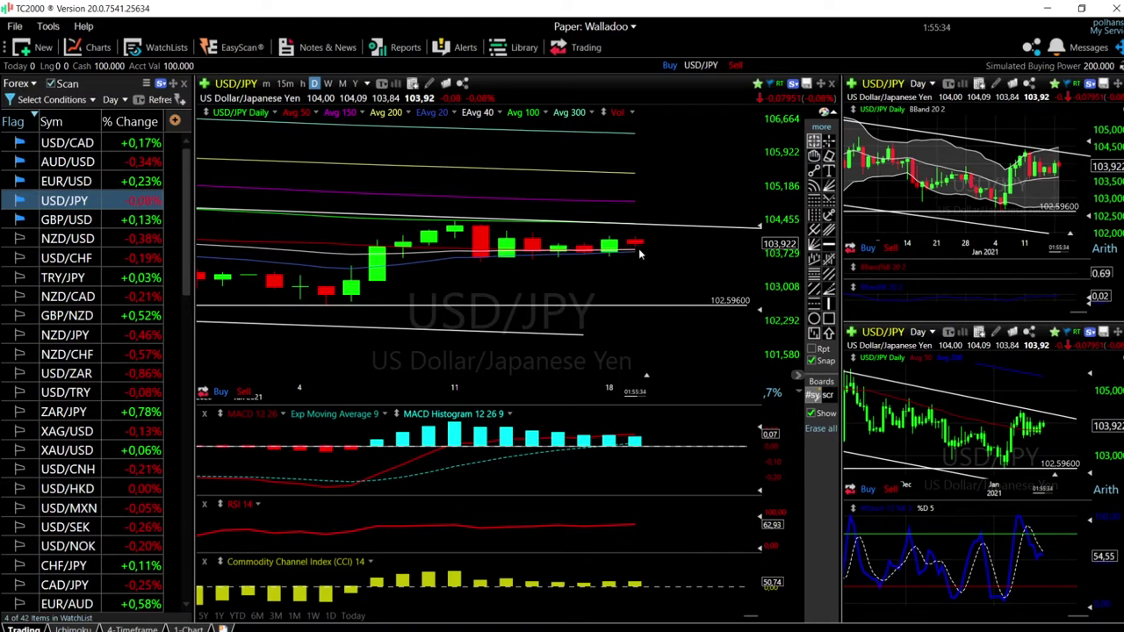
- Zoom the USD/JPY chart out and back in to review its channel and 102.59600 support, then switch to EUR/USD
scroll(690, 274, down, 5)
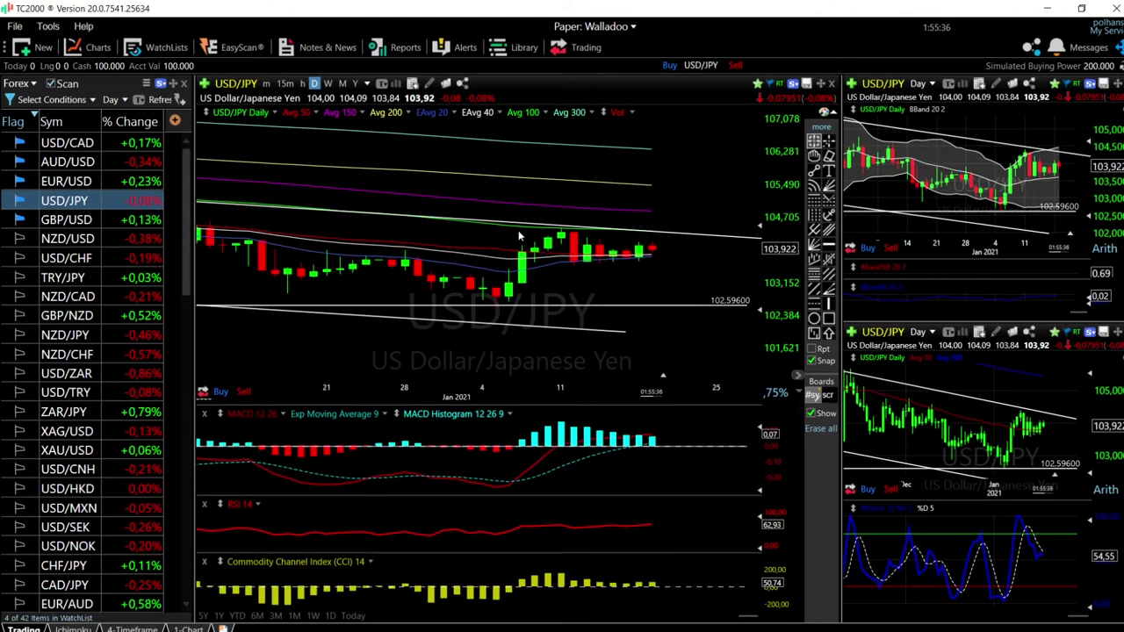
scroll(614, 268, down, 4)
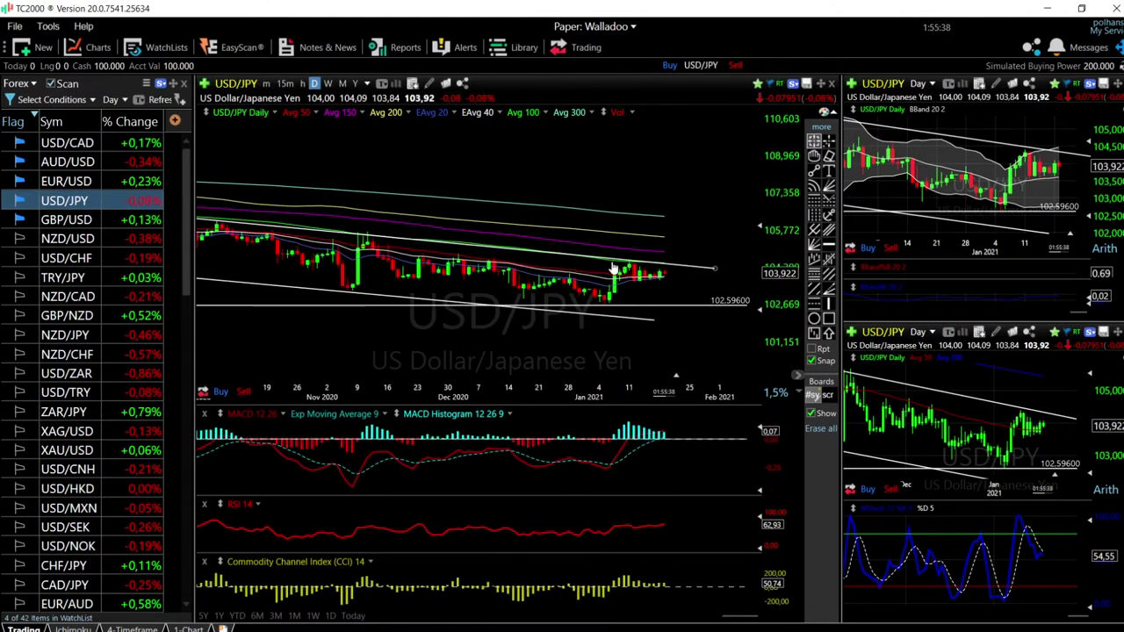
scroll(614, 268, down, 3)
scroll(466, 274, down, 3)
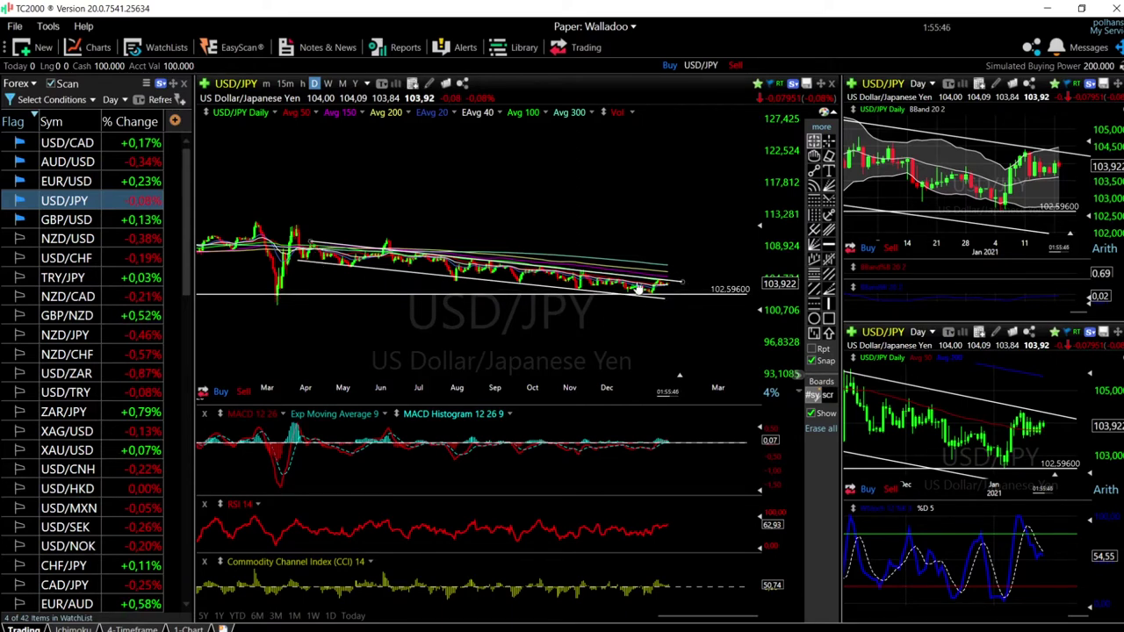
scroll(714, 304, up, 5)
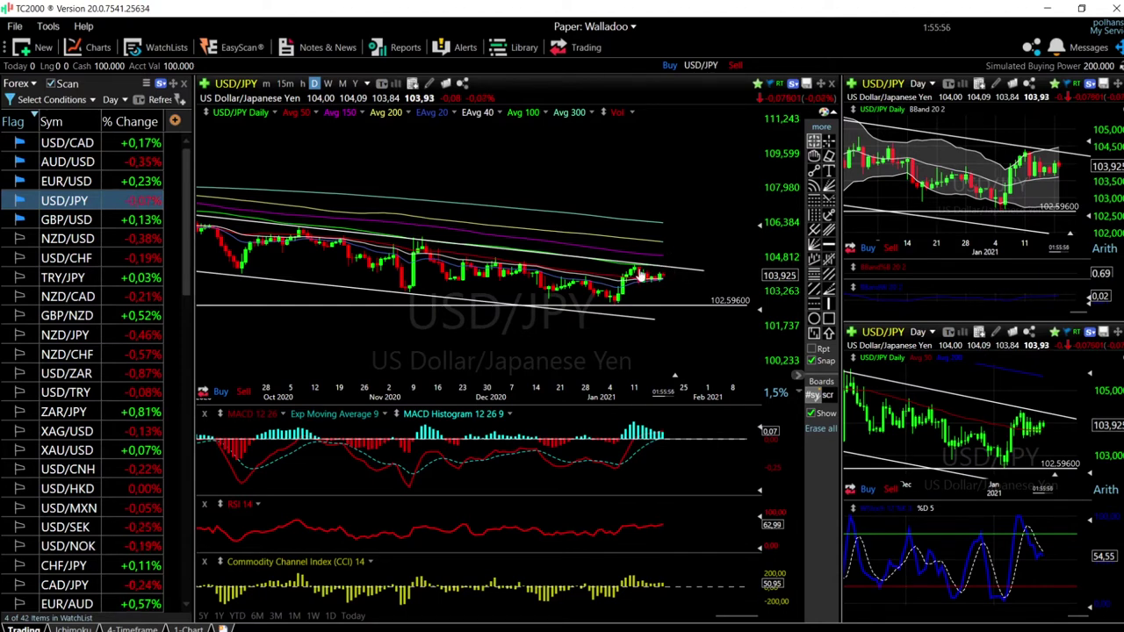
scroll(691, 325, up, 3)
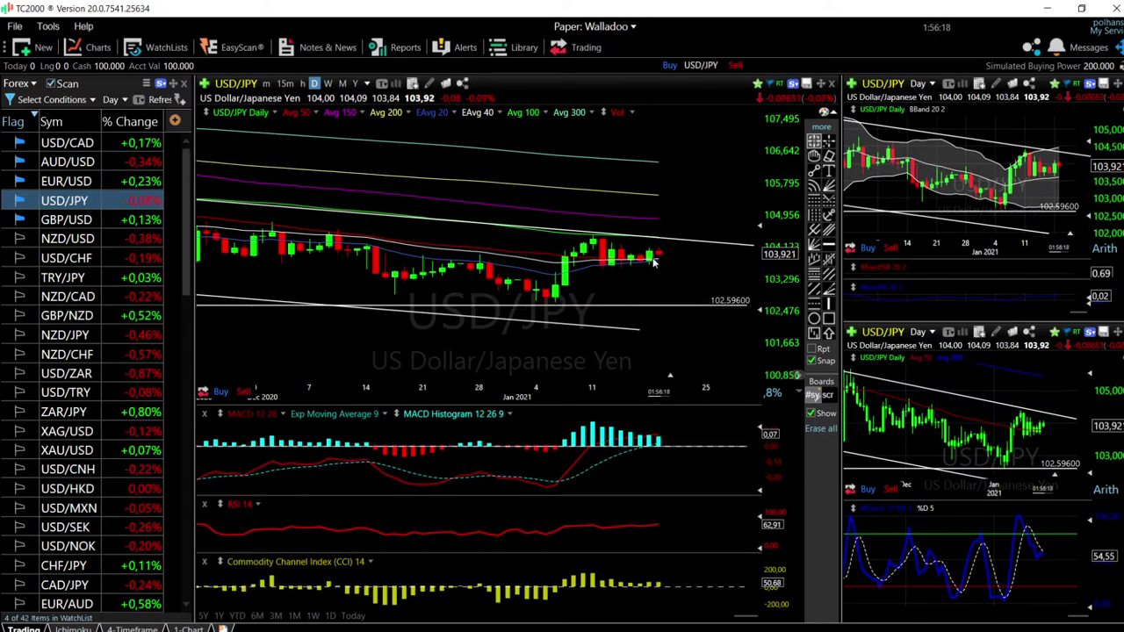
click(88, 182)
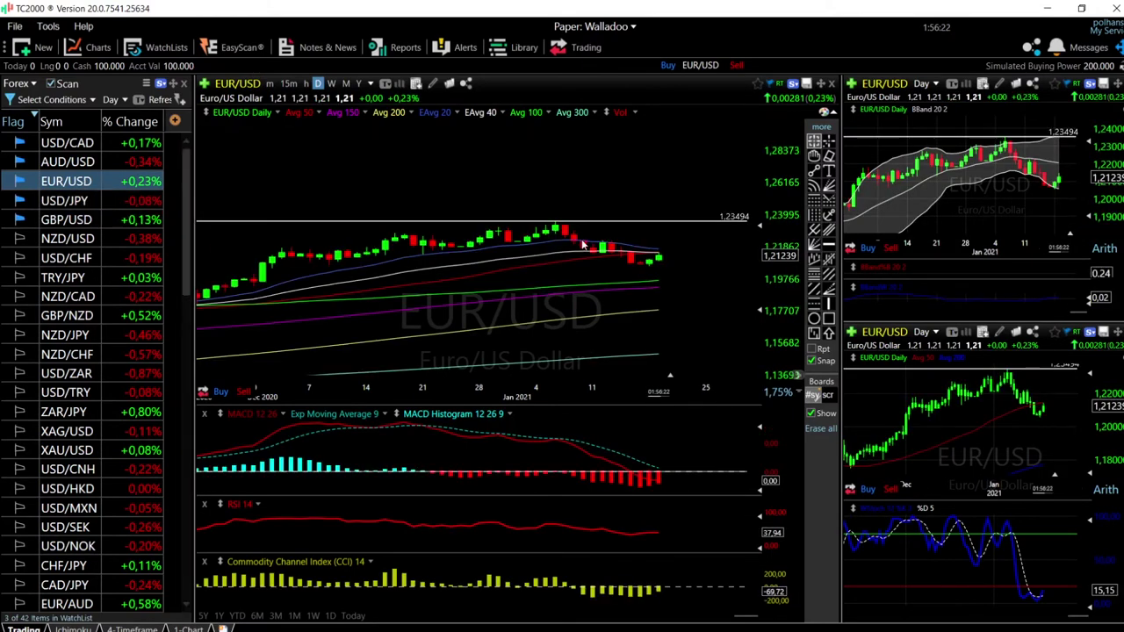
- Measure the price change from the latest EUR/USD candle and check its OHLC and Bollinger Band values
scroll(699, 292, up, 3)
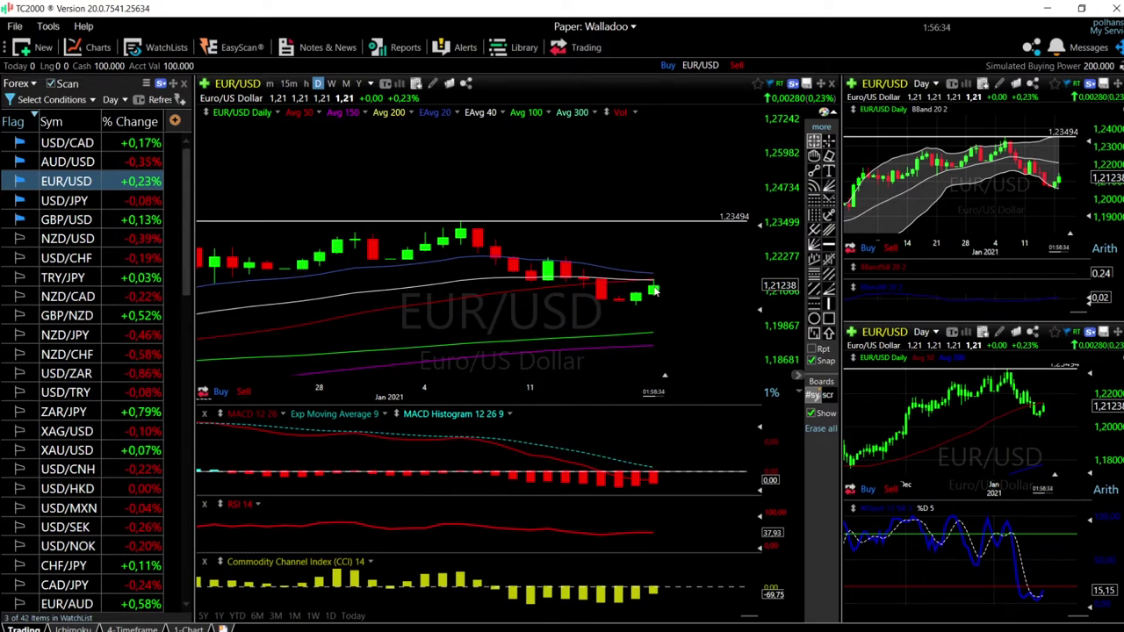
drag(653, 291, 690, 220)
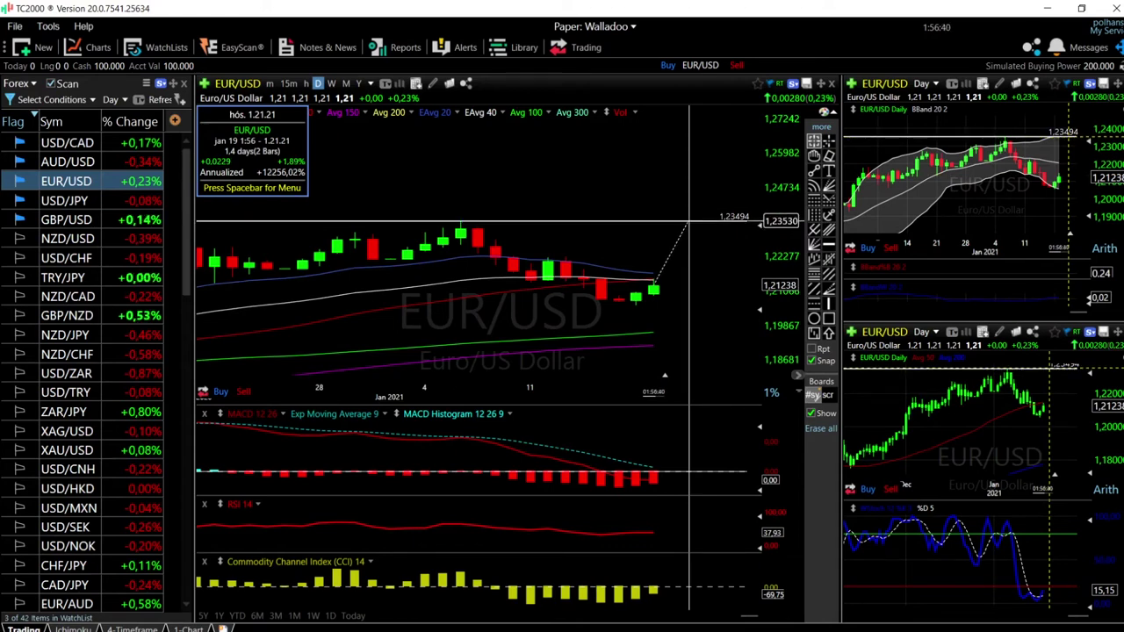
drag(690, 221, 678, 360)
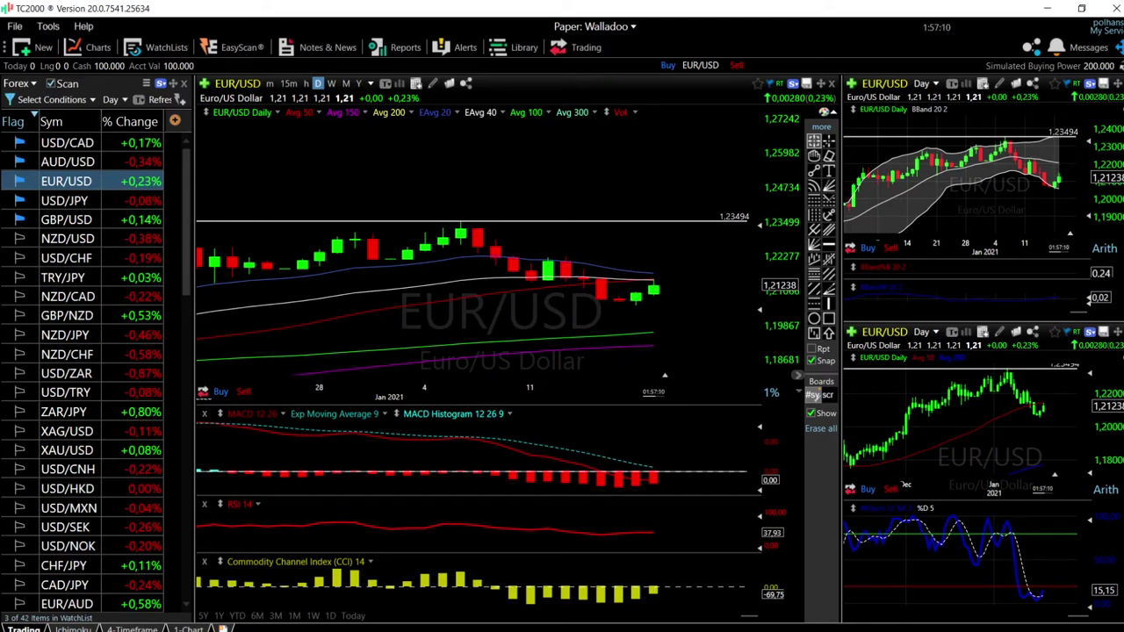
click(1060, 162)
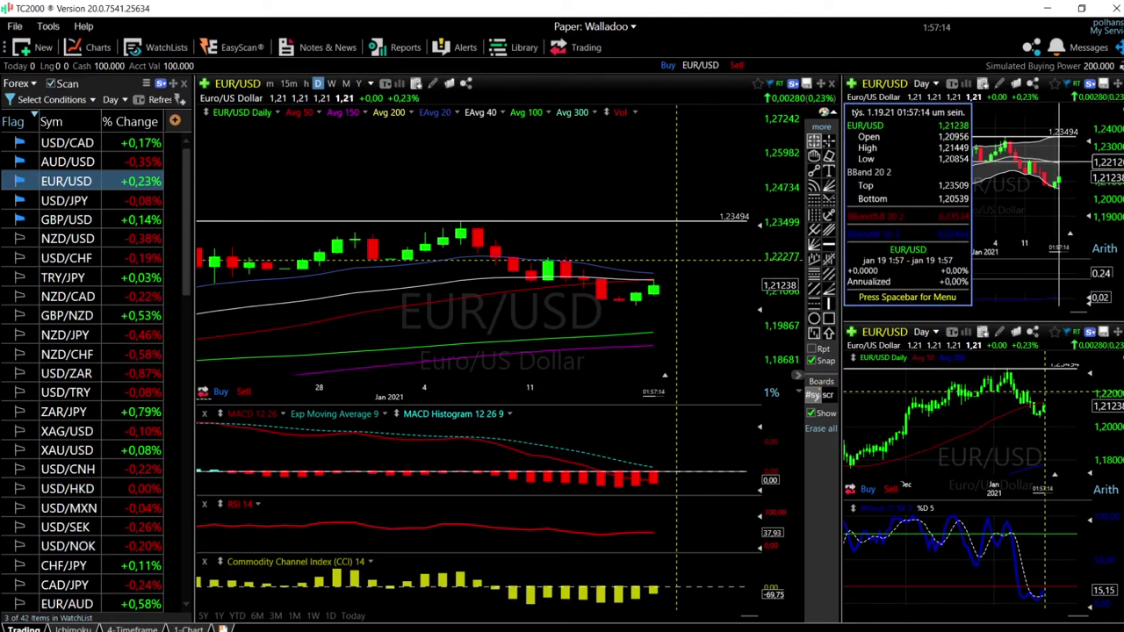
click(1059, 162)
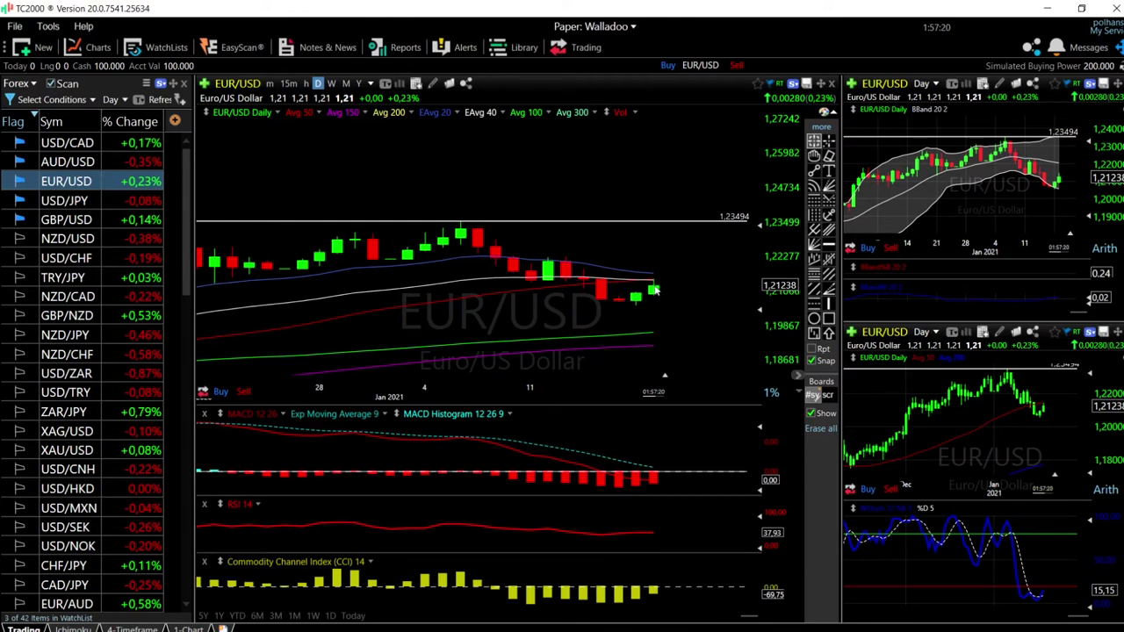
- Measure the last EUR/USD candle's move and read its indicator values, then switch all charts to AUD/USD
click(654, 290)
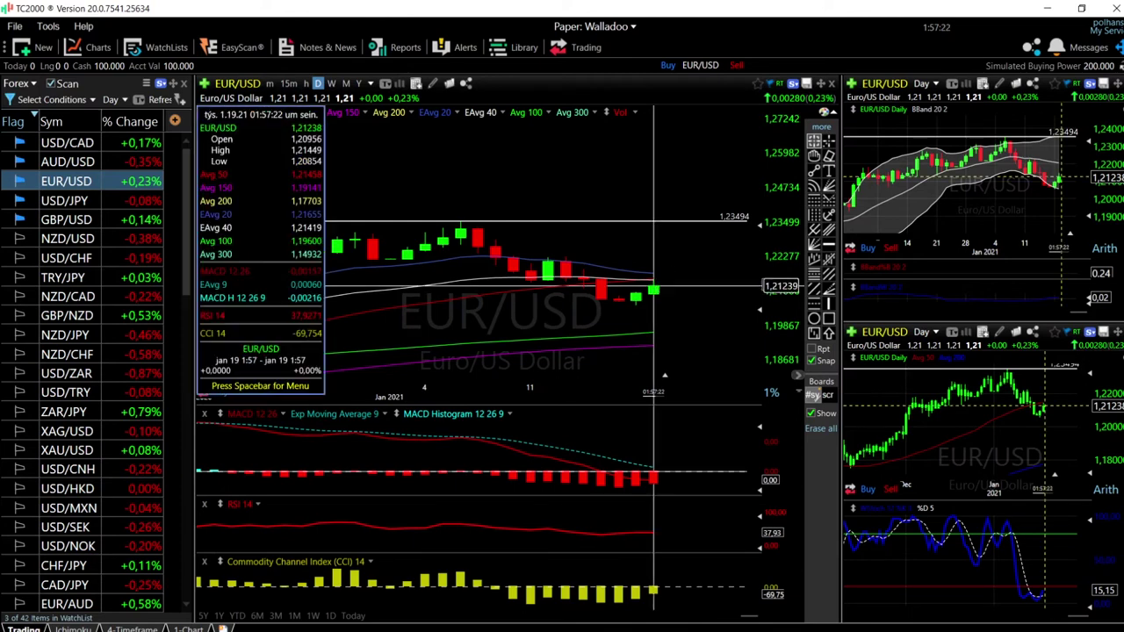
mouse_move(654, 286)
mouse_down()
mouse_move(704, 221)
mouse_move(656, 295)
mouse_up()
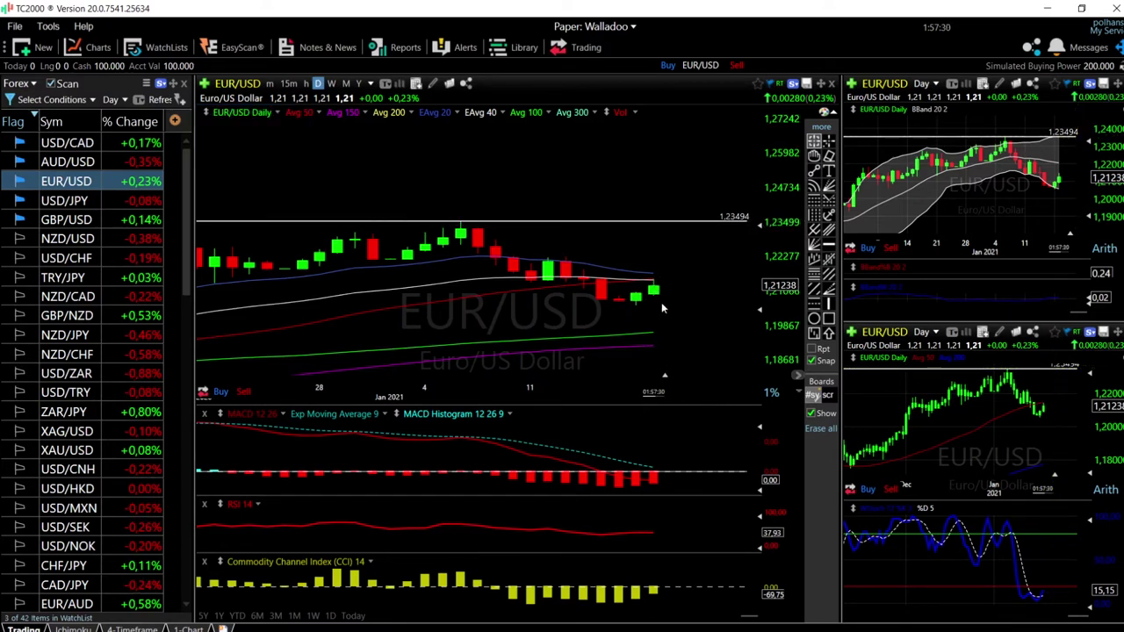
click(637, 312)
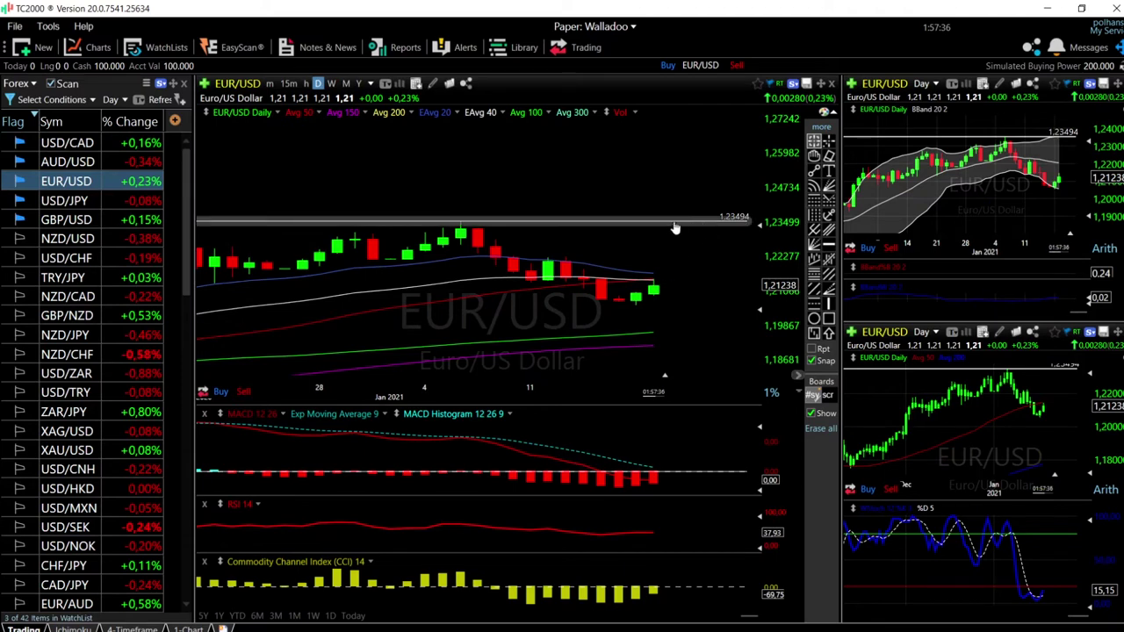
click(89, 164)
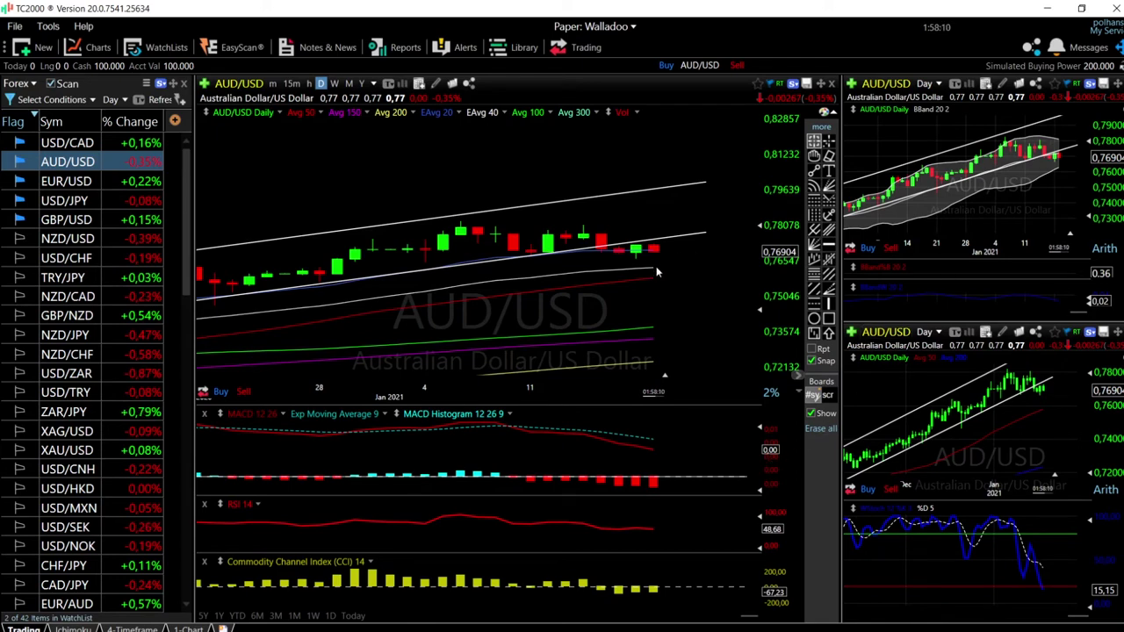
- Zoom the AUD/USD chart in and out over the rising channel, then switch all charts to USD/CAD
mouse_move(656, 266)
scroll(606, 323, down, 5)
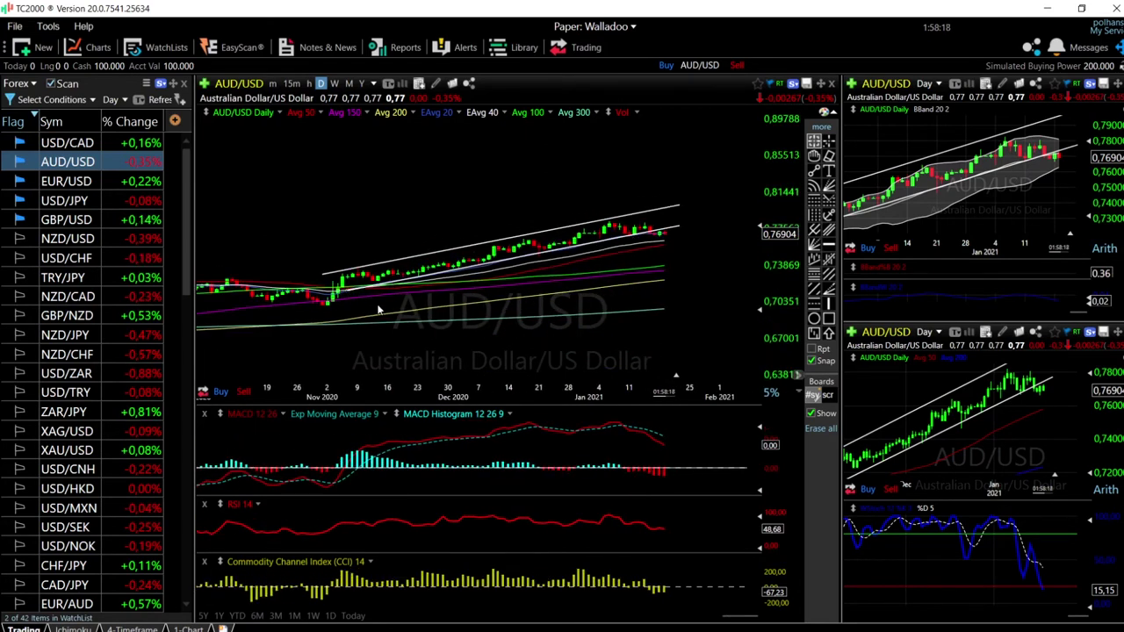
scroll(720, 260, up, 4)
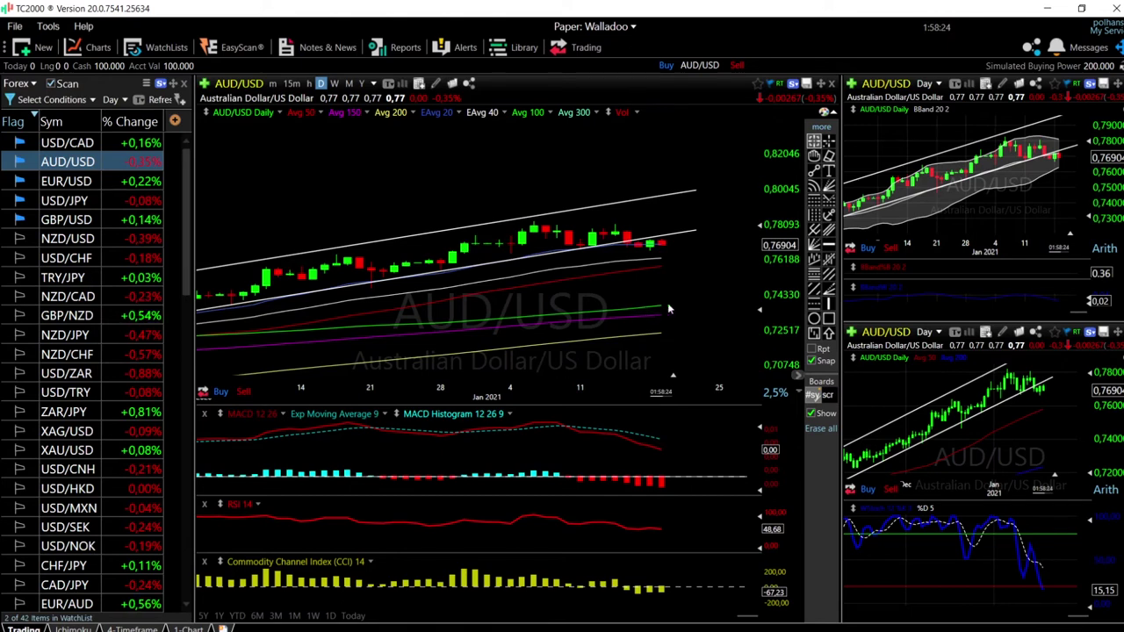
scroll(701, 292, up, 3)
scroll(700, 291, down, 2)
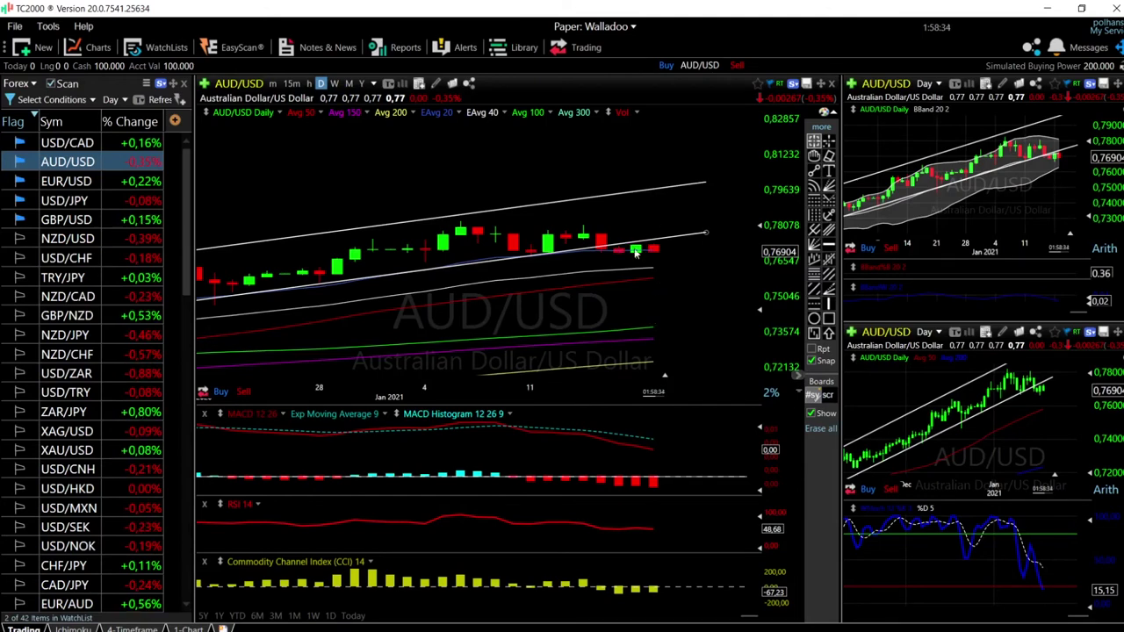
click(75, 147)
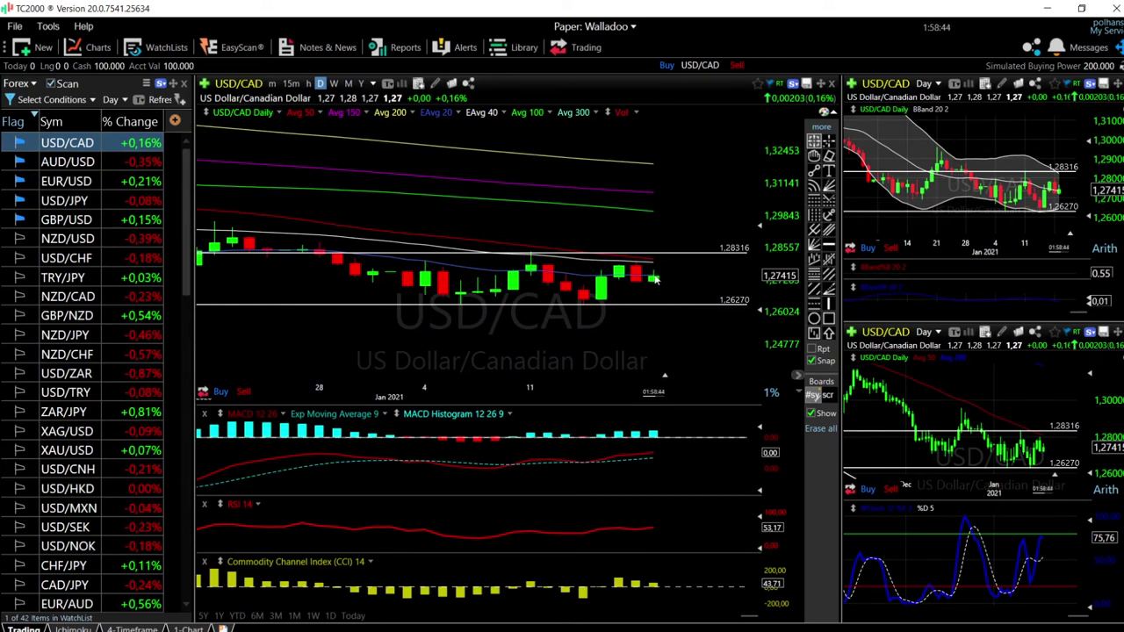
- Zoom out the USD/CAD chart to Nov 2020–Feb 2021 between the 1.26270 and 1.28316 lines
scroll(655, 280, up, 3)
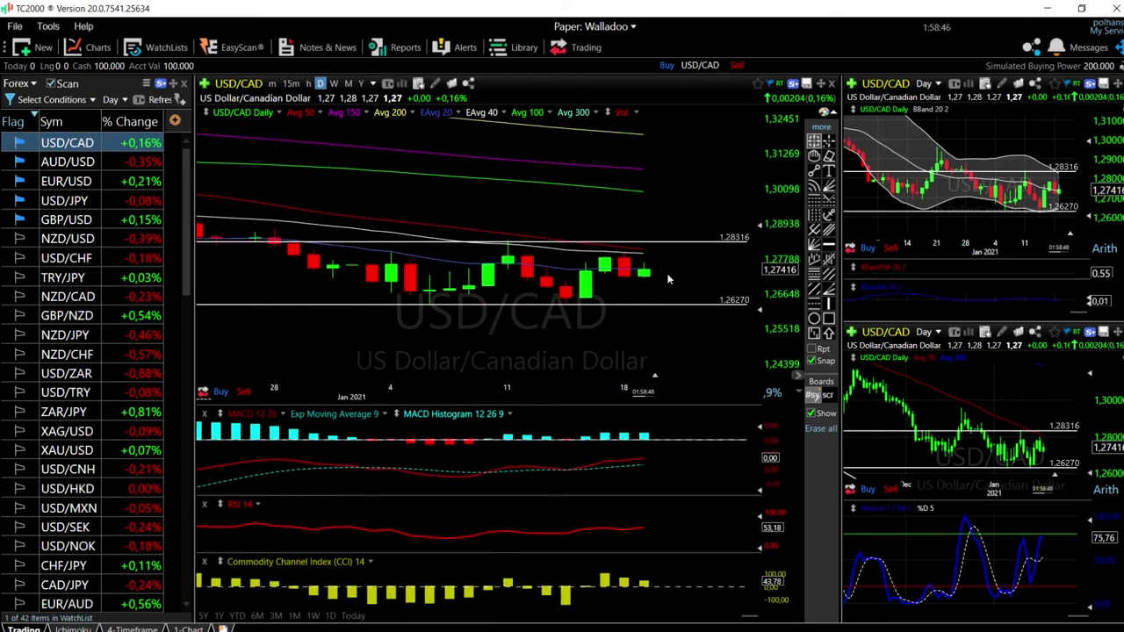
scroll(668, 279, down, 3)
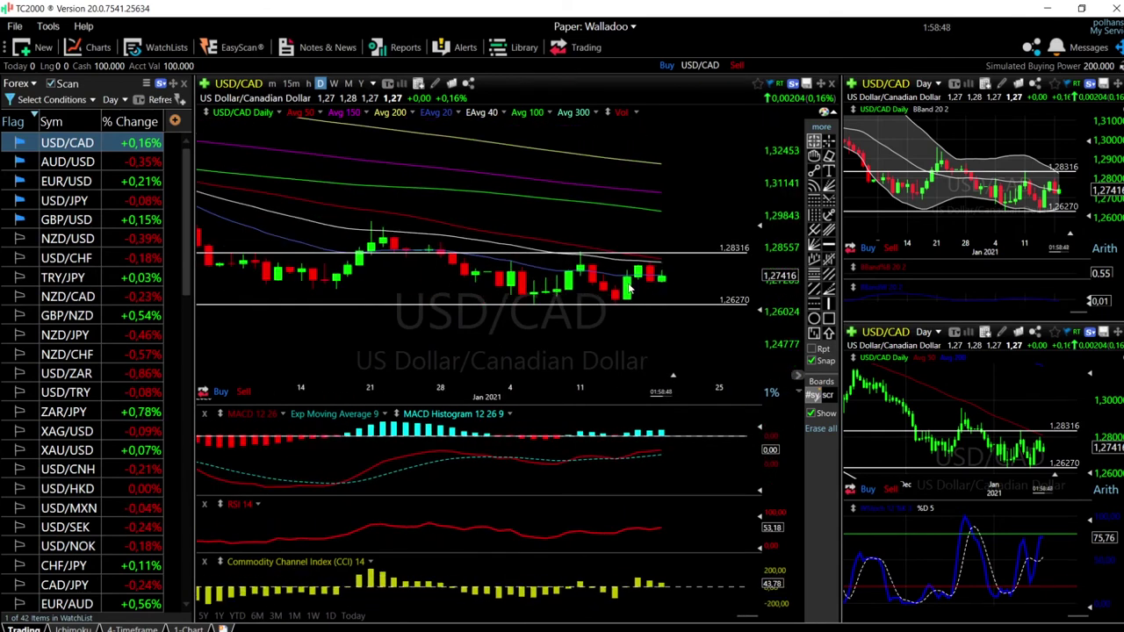
mouse_move(680, 312)
scroll(680, 277, down, 2)
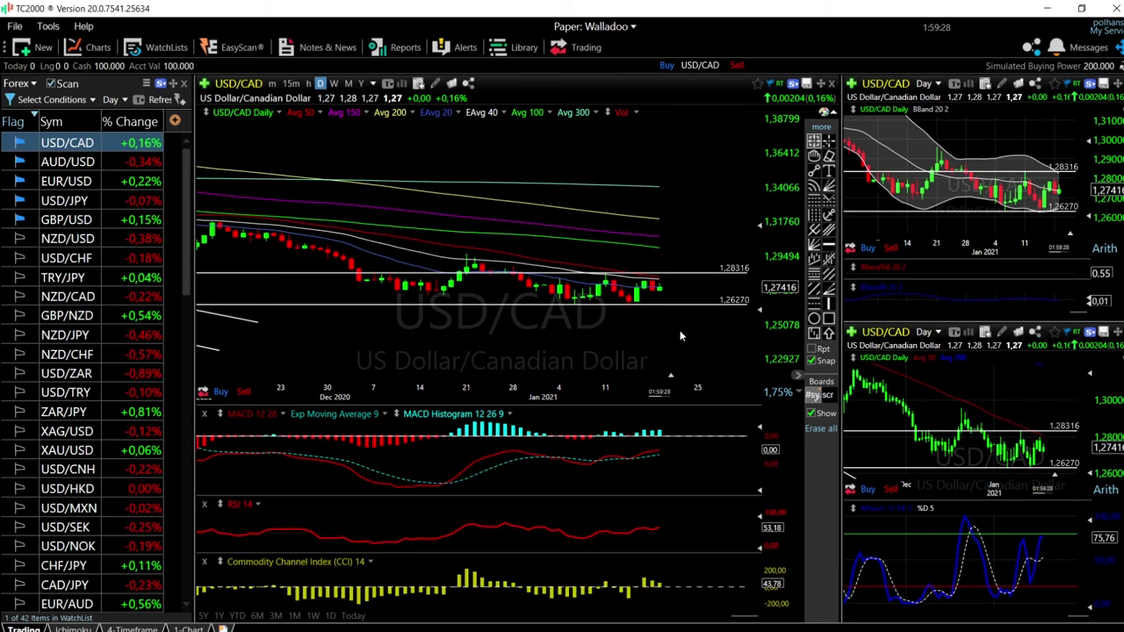
scroll(651, 343, down, 1)
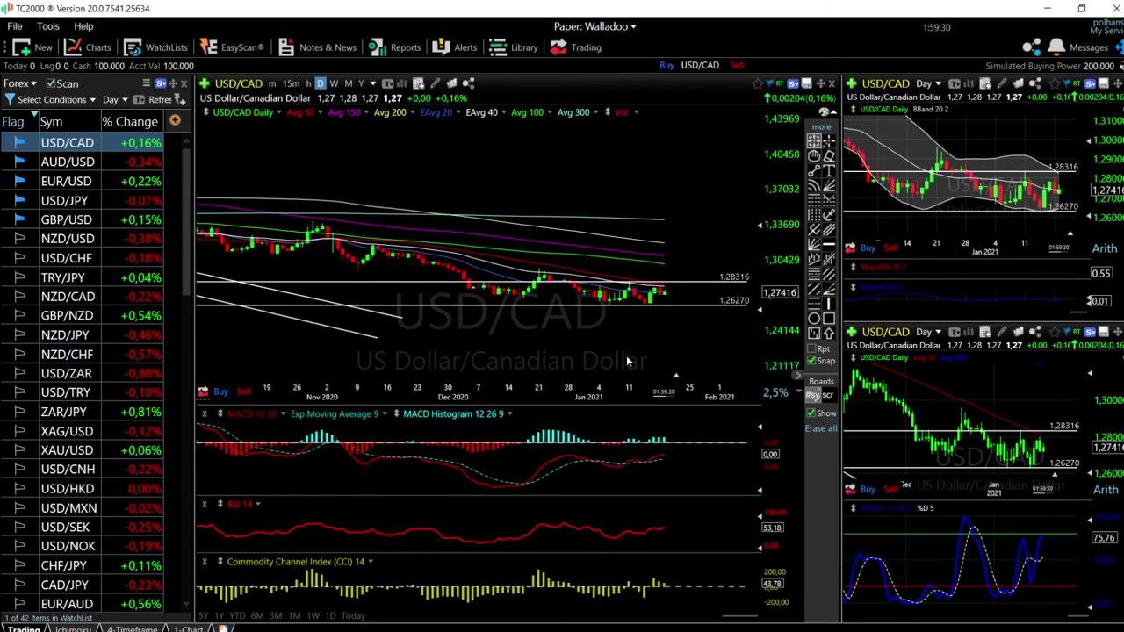